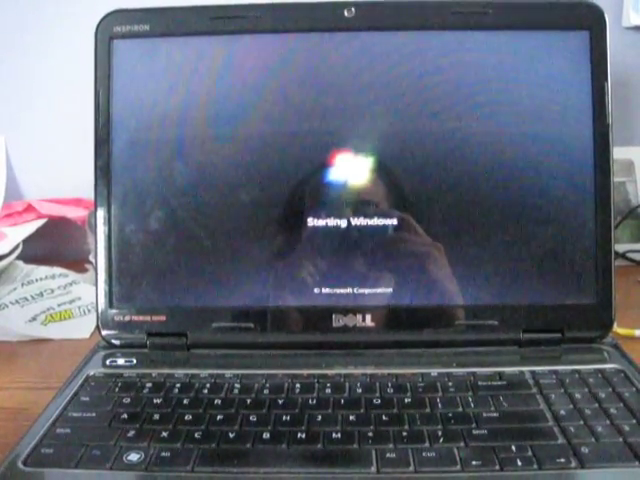
Press Space during the chkdsk countdown to skip the scheduled disk check.
key(space)
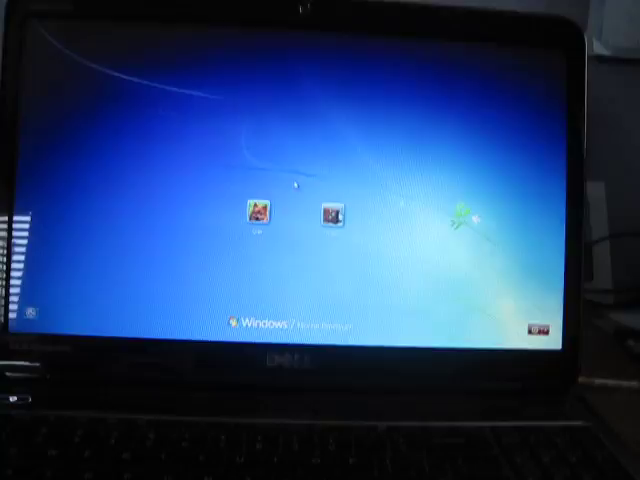
Select the dog-picture user tile on the Windows 7 logon screen.
click(302, 180)
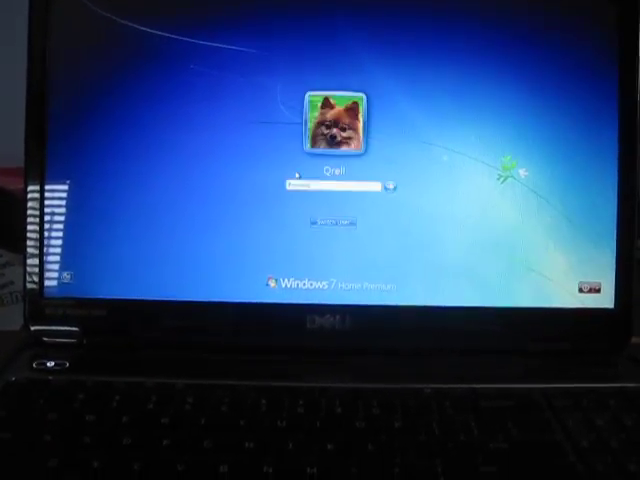